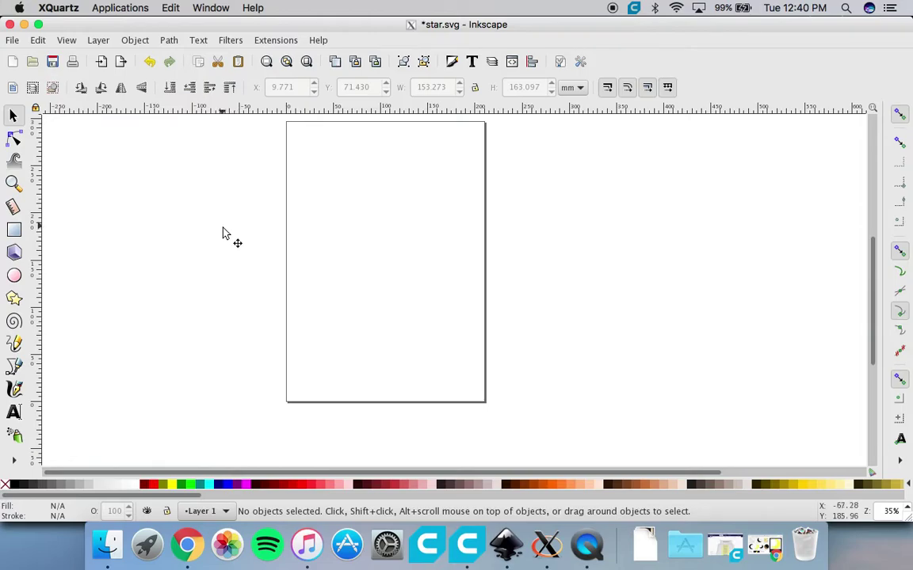
Import moon.jpeg as an embedded image, with DPI from file and automatic rendering mode.
{"action": "left_click", "coordinate": [12, 39]}
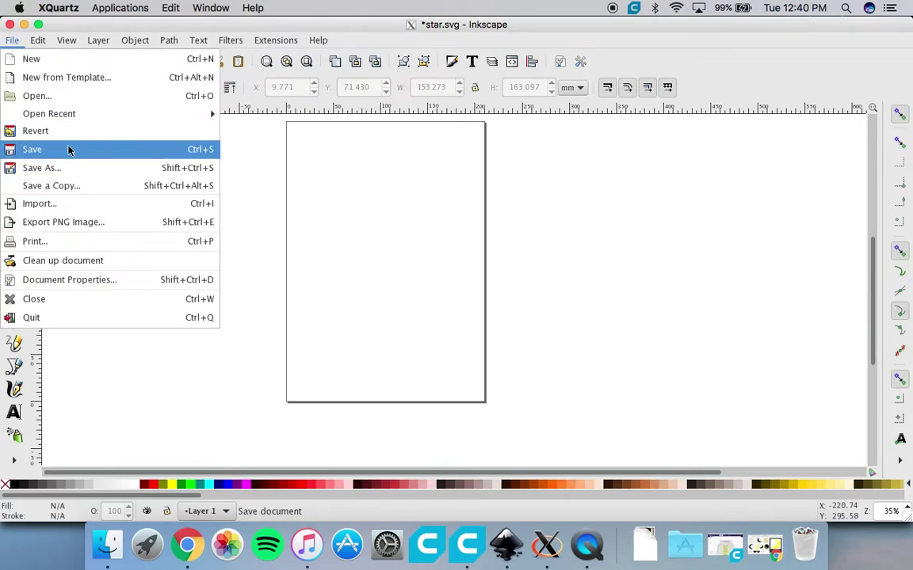
{"action": "left_click", "coordinate": [73, 205]}
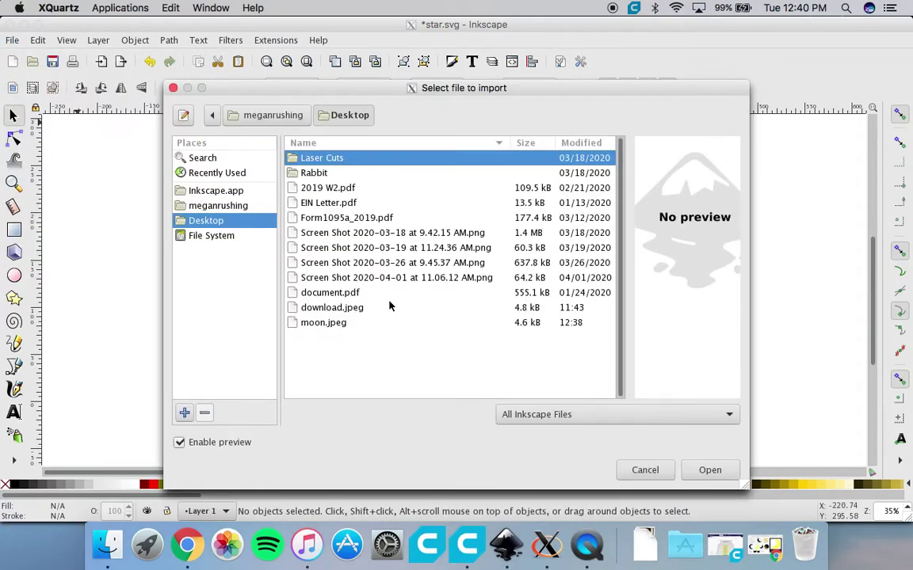
{"action": "left_click", "coordinate": [315, 324]}
{"action": "left_click", "coordinate": [710, 470]}
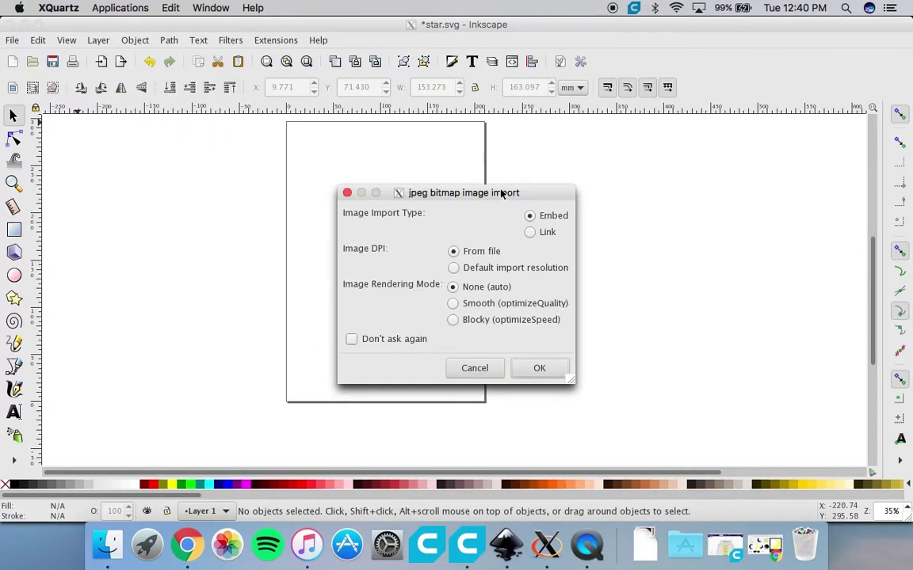
{"action": "left_click_drag", "start_coordinate": [489, 192], "coordinate": [479, 169]}
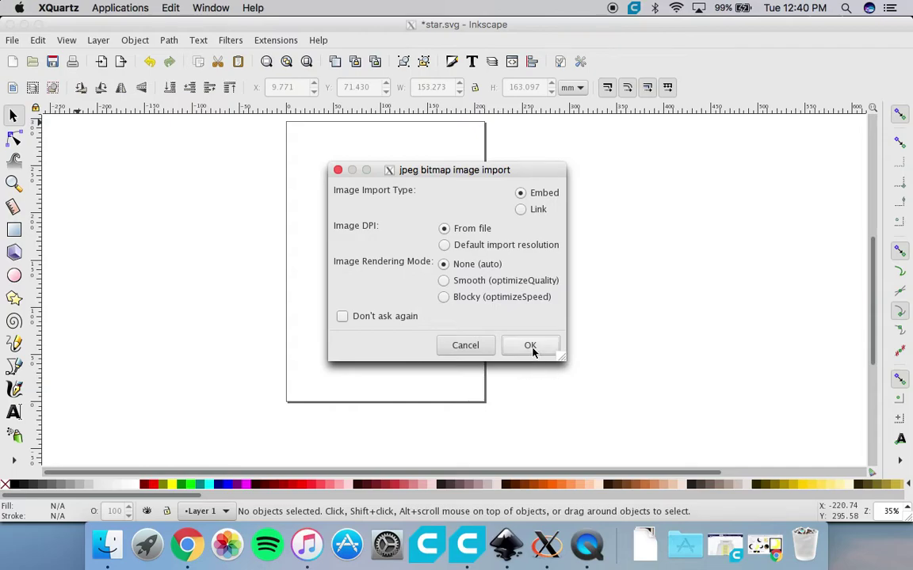
{"action": "left_click", "coordinate": [529, 346]}
Place the imported moon image on the page and enlarge it to about 171 by 174 mm.
{"action": "left_click_drag", "start_coordinate": [546, 350], "coordinate": [340, 191]}
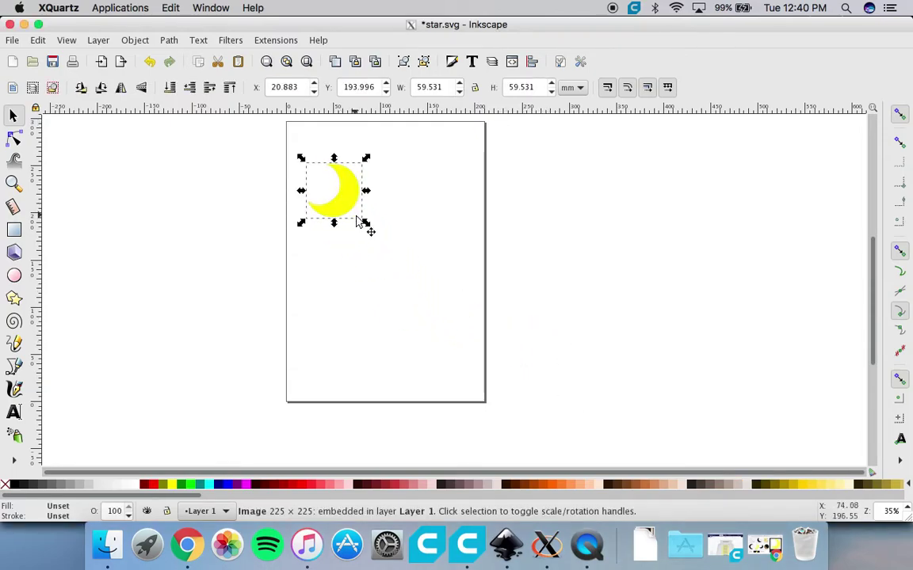
{"action": "left_click_drag", "start_coordinate": [367, 225], "coordinate": [429, 287]}
{"action": "left_click", "coordinate": [495, 299]}
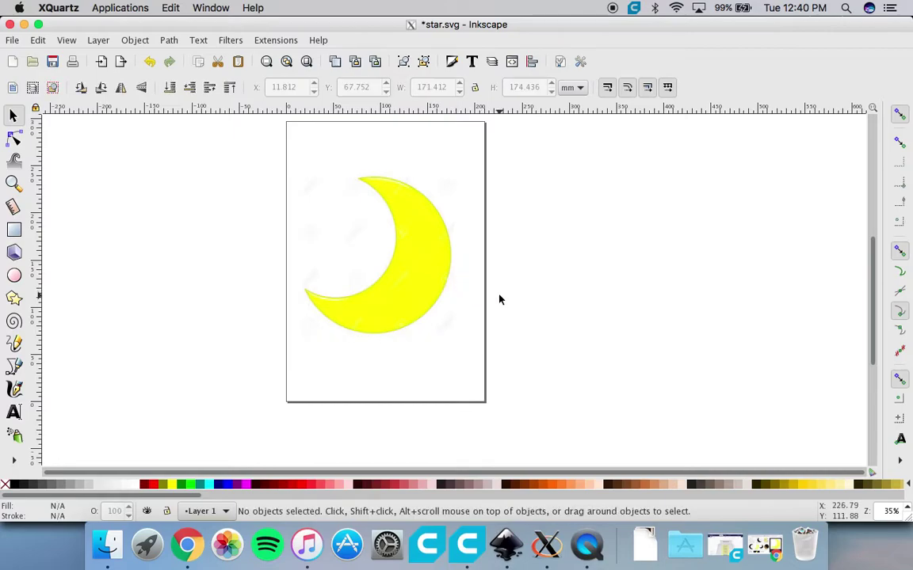
Trace the moon image by Colors with 2 scans, with Smooth, Stack scans and Remove background enabled.
{"action": "left_click", "coordinate": [430, 281]}
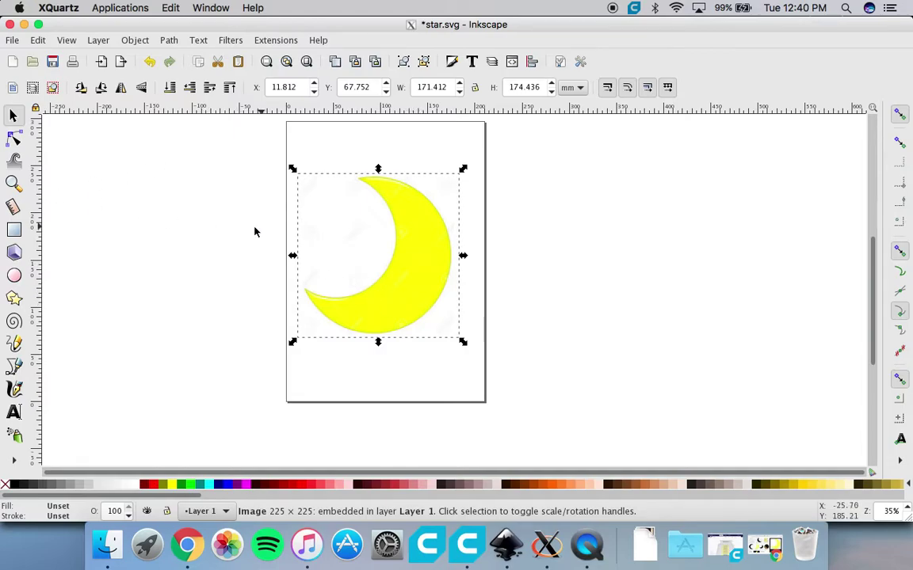
{"action": "left_click", "coordinate": [144, 41]}
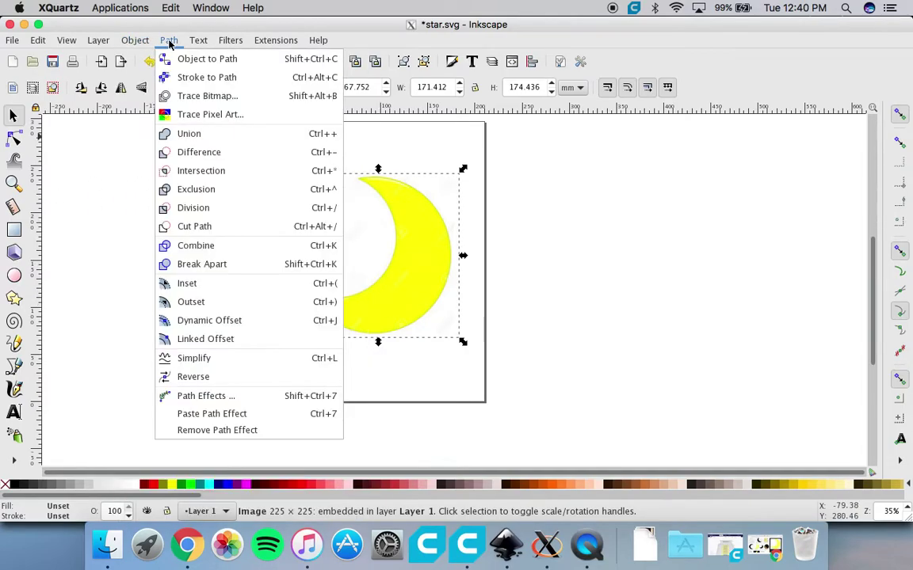
{"action": "left_click", "coordinate": [264, 101]}
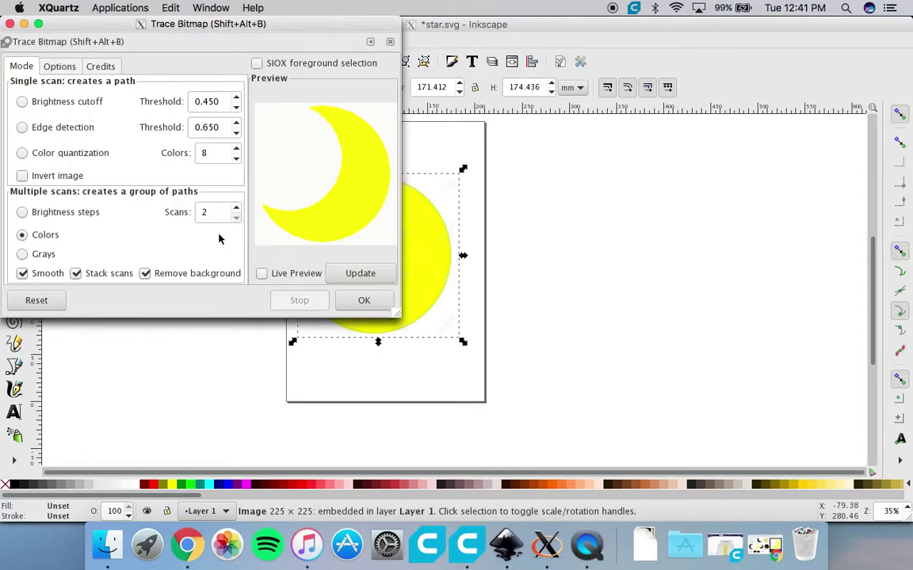
{"action": "mouse_move", "coordinate": [202, 25]}
{"action": "left_mouse_down"}
{"action": "mouse_move", "coordinate": [517, 82]}
{"action": "mouse_move", "coordinate": [507, 104]}
{"action": "mouse_move", "coordinate": [442, 45]}
{"action": "mouse_move", "coordinate": [255, 29]}
{"action": "mouse_move", "coordinate": [237, 37]}
{"action": "left_mouse_up"}
{"action": "scroll", "coordinate": [276, 226], "scroll_direction": "up", "scroll_amount": 6}
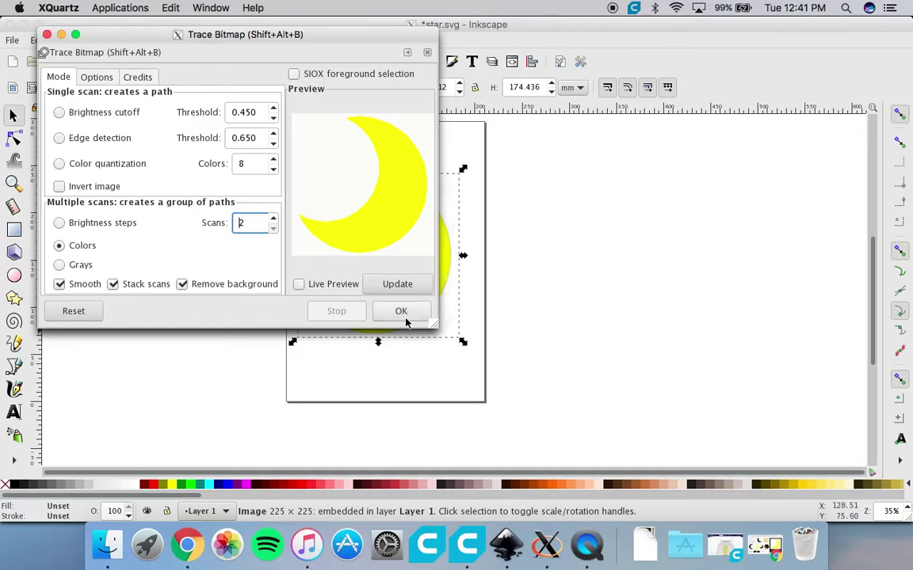
{"action": "left_click", "coordinate": [399, 286]}
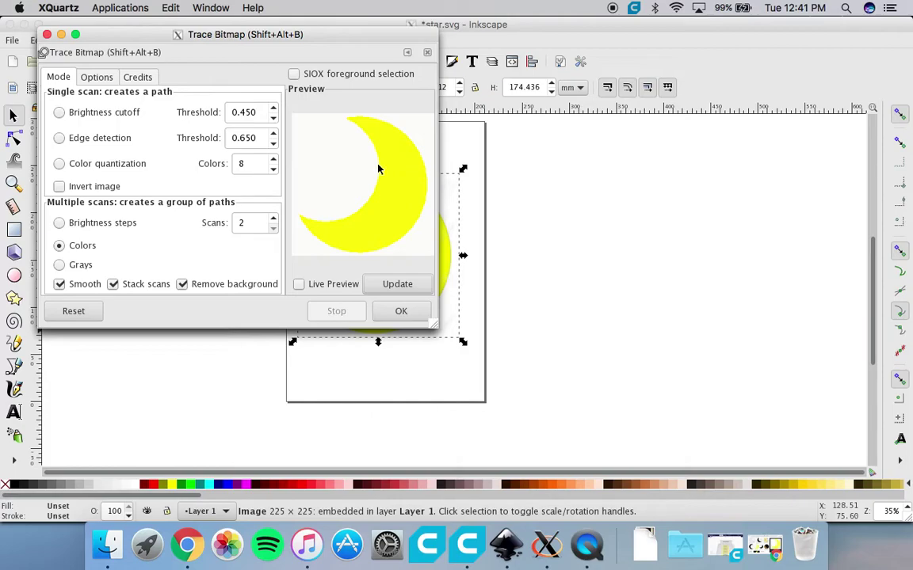
{"action": "left_click", "coordinate": [401, 313]}
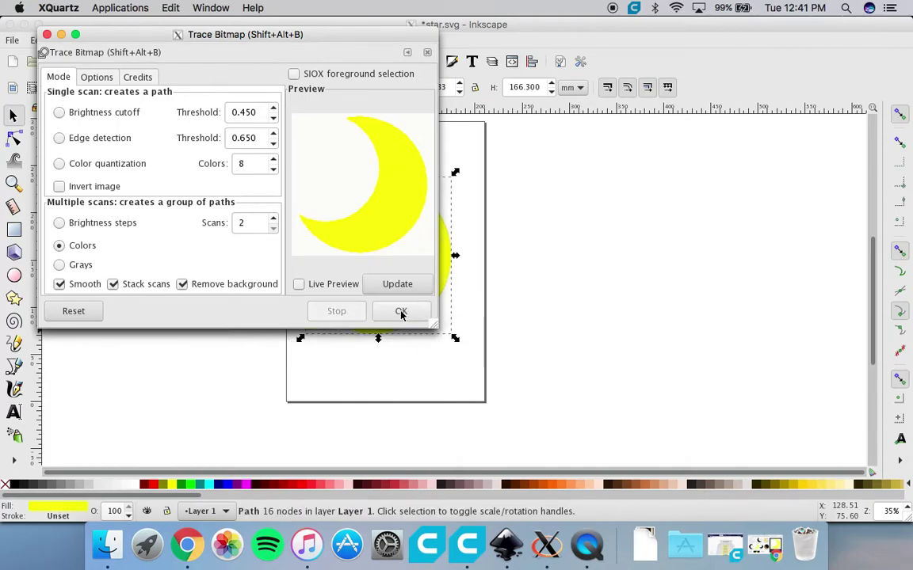
{"action": "left_click", "coordinate": [47, 35]}
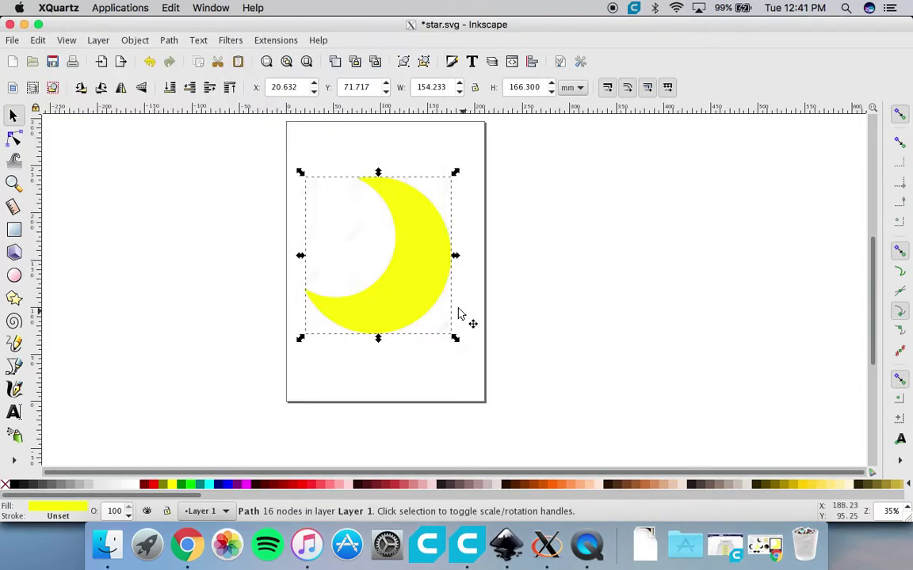
Separate the traced moon from the original image, moving the original off the page and keeping the tracing on the page.
{"action": "mouse_move", "coordinate": [430, 270]}
{"action": "left_mouse_down"}
{"action": "mouse_move", "coordinate": [226, 263]}
{"action": "mouse_move", "coordinate": [232, 283]}
{"action": "mouse_move", "coordinate": [245, 271]}
{"action": "left_mouse_up"}
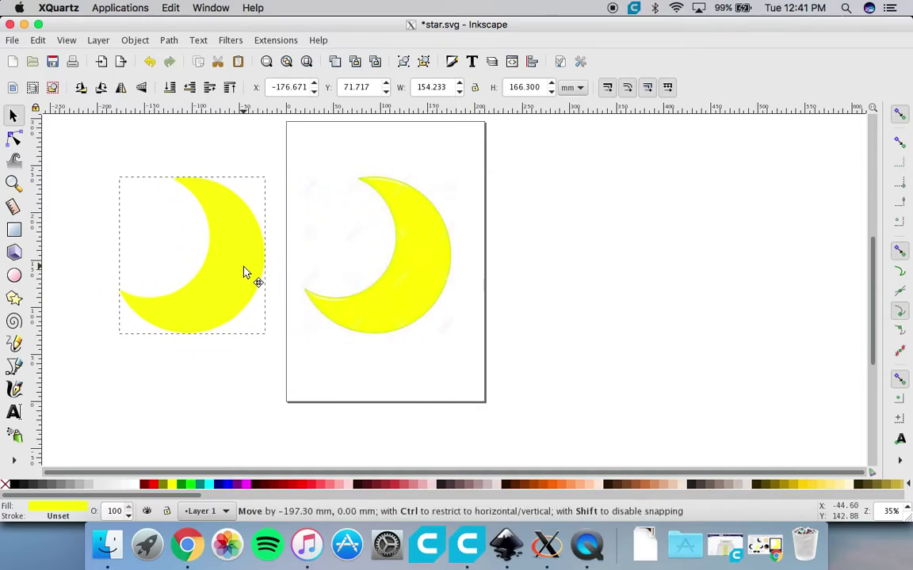
{"action": "left_click", "coordinate": [424, 301]}
{"action": "left_click_drag", "start_coordinate": [427, 290], "coordinate": [784, 313]}
{"action": "left_click_drag", "start_coordinate": [225, 310], "coordinate": [420, 293]}
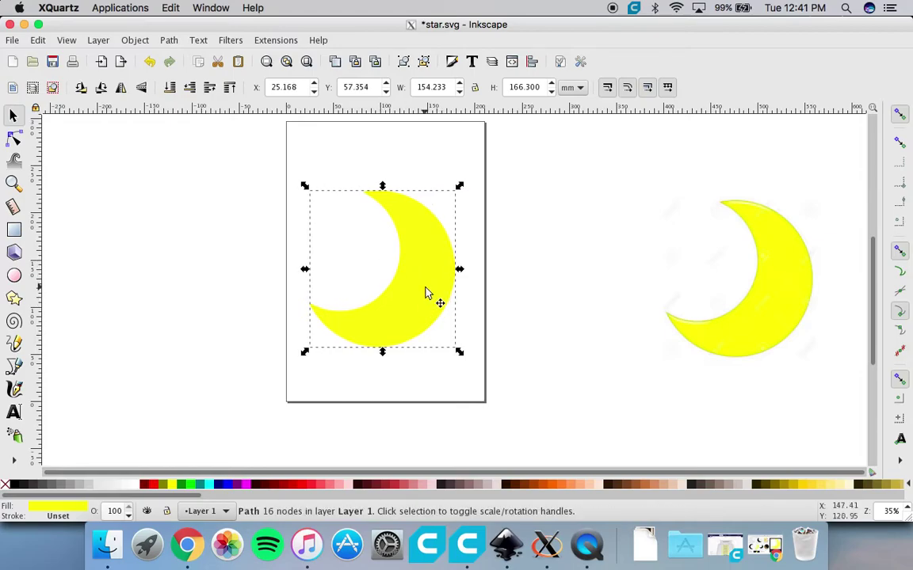
Remove the fill from the traced moon and give it a flat black stroke.
{"action": "left_click", "coordinate": [426, 294]}
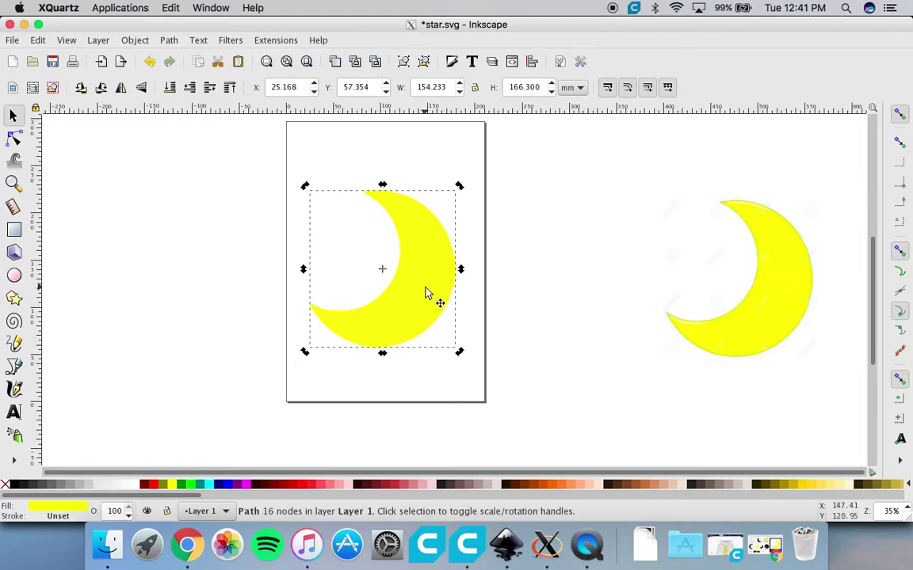
{"action": "left_click", "coordinate": [164, 41]}
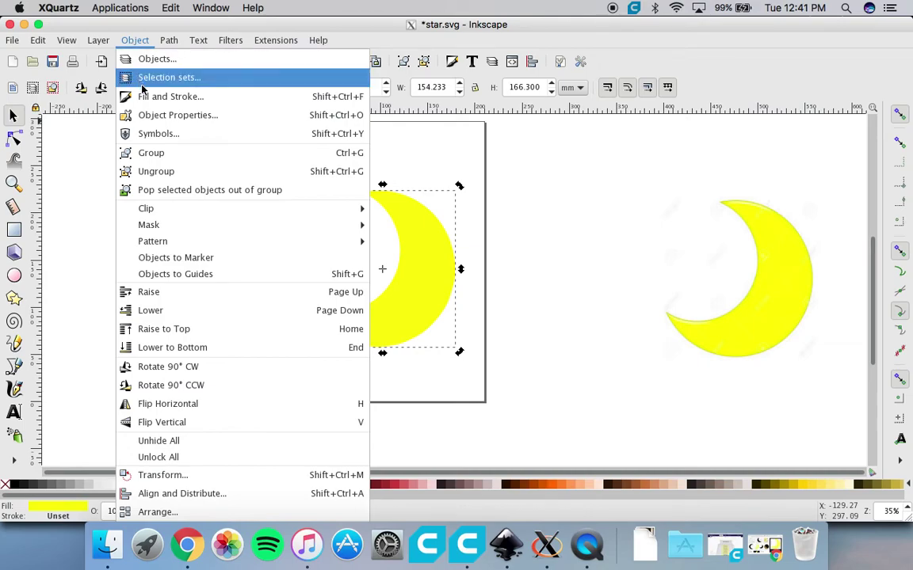
{"action": "left_click", "coordinate": [240, 97]}
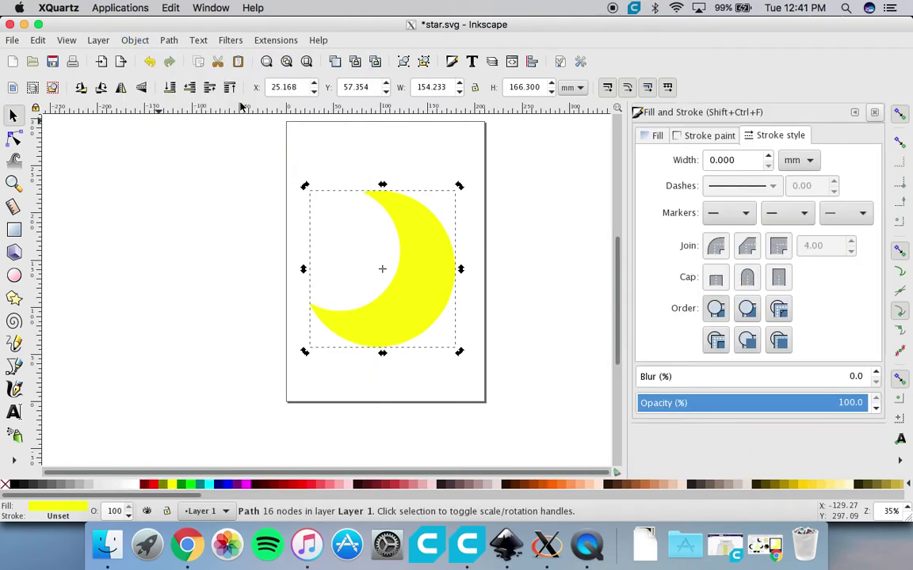
{"action": "left_click", "coordinate": [656, 135]}
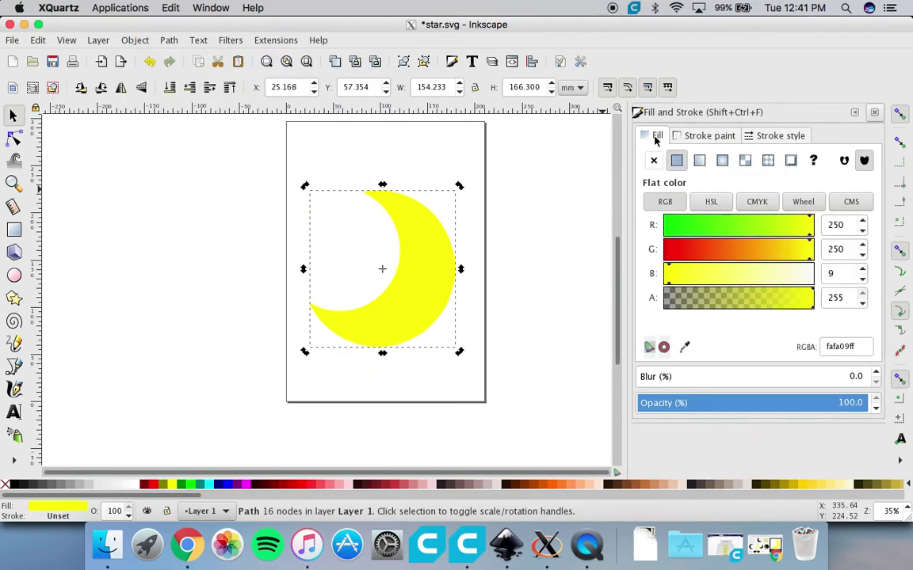
{"action": "left_click", "coordinate": [654, 161]}
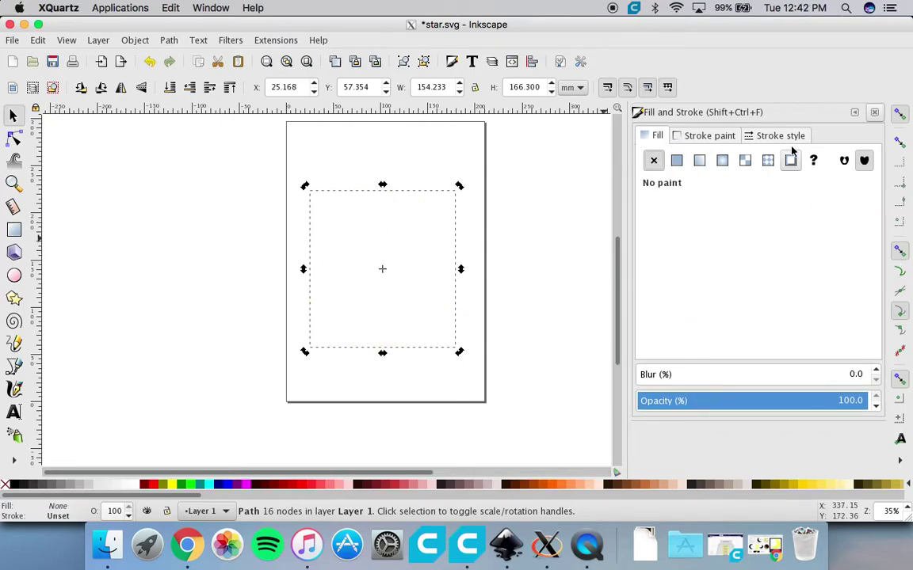
{"action": "left_click", "coordinate": [712, 137]}
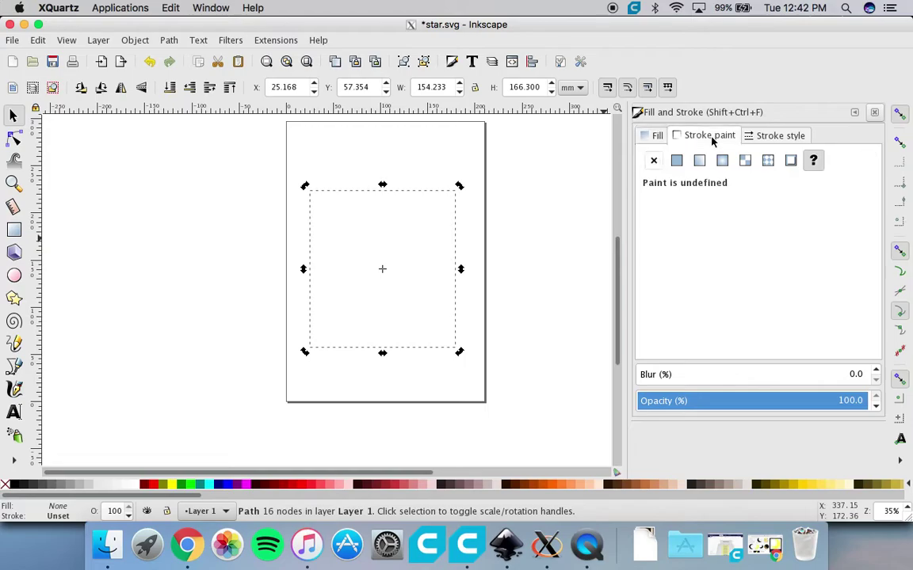
{"action": "left_click", "coordinate": [677, 161]}
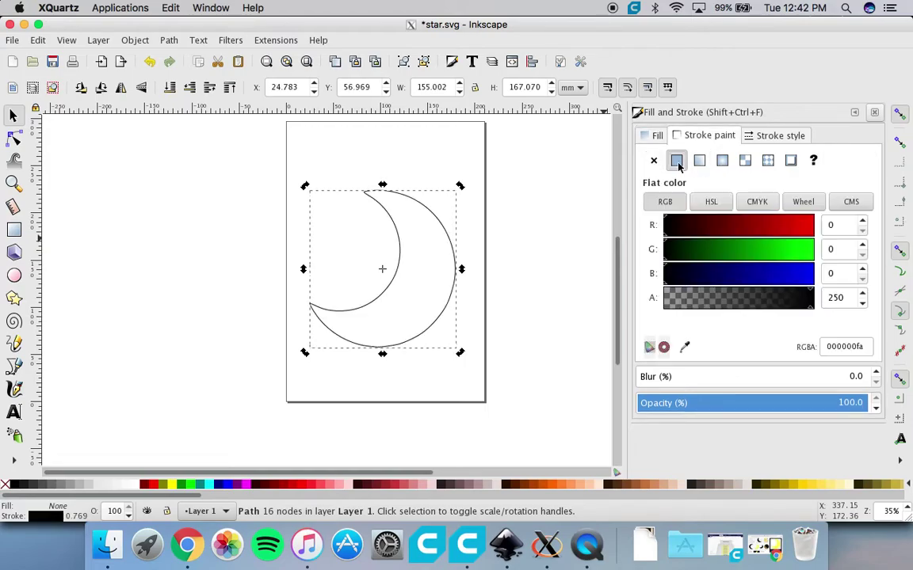
Lower the moon outline's stroke width to 0.069 mm, and raise it back to 0.769 mm.
{"action": "left_click", "coordinate": [783, 136]}
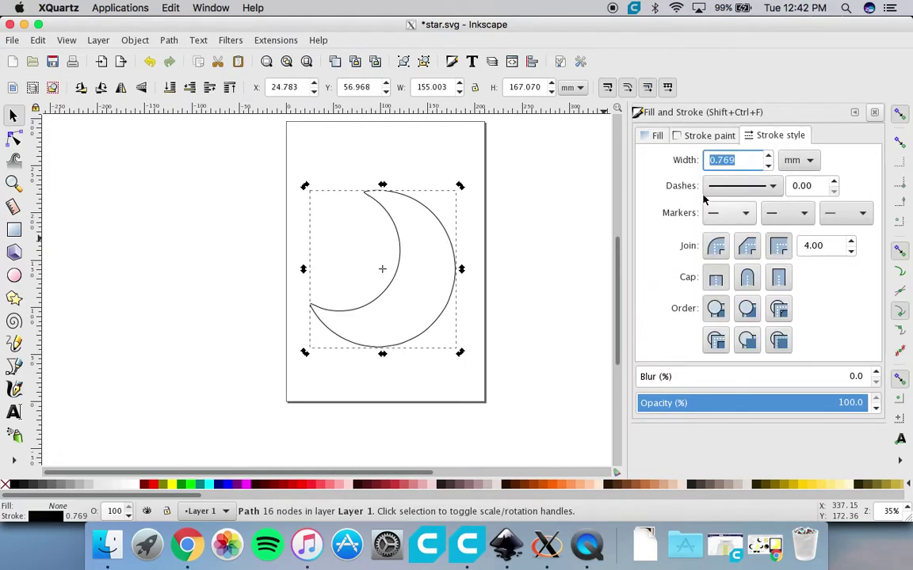
{"action": "left_click", "coordinate": [729, 160]}
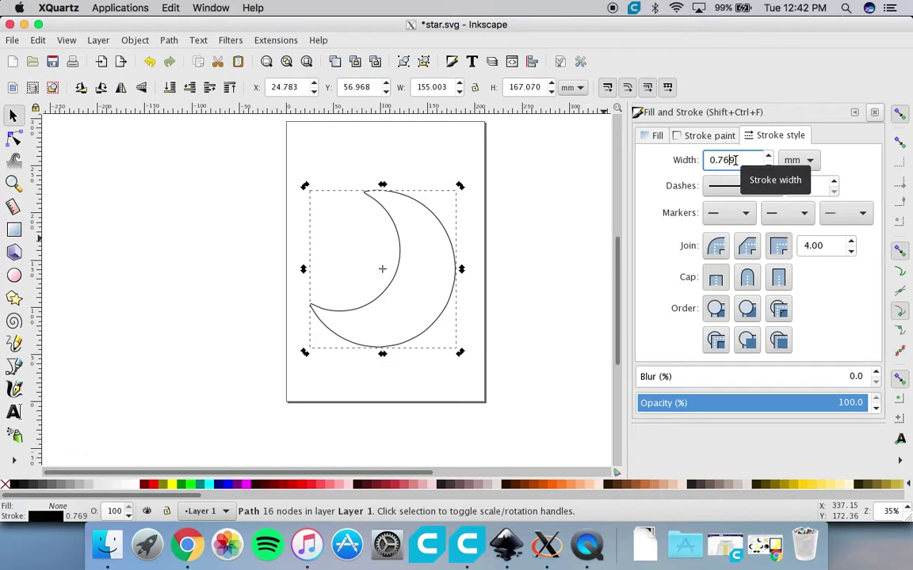
{"action": "left_click", "coordinate": [767, 167]}
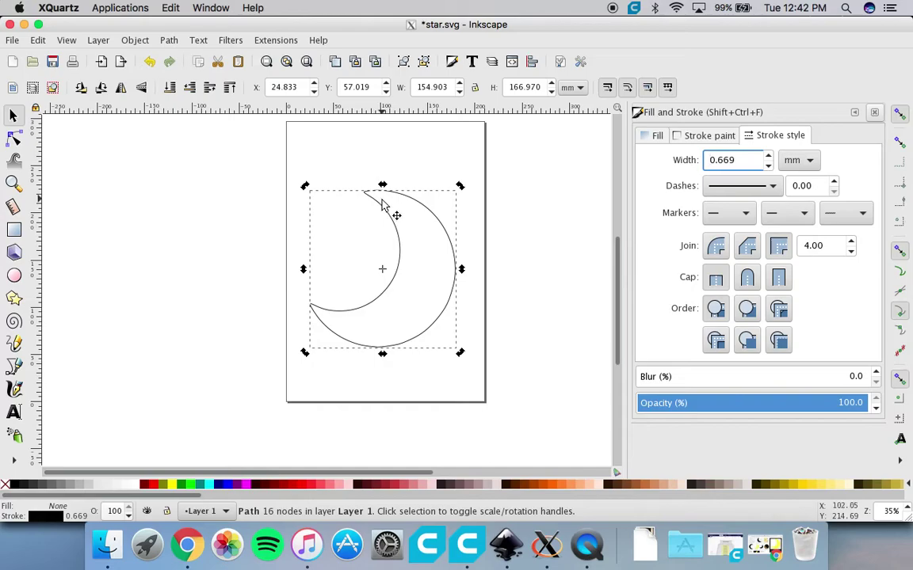
{"action": "left_click", "coordinate": [768, 165]}
{"action": "left_click", "coordinate": [768, 166]}
{"action": "left_click", "coordinate": [768, 165]}
{"action": "left_click", "coordinate": [767, 166]}
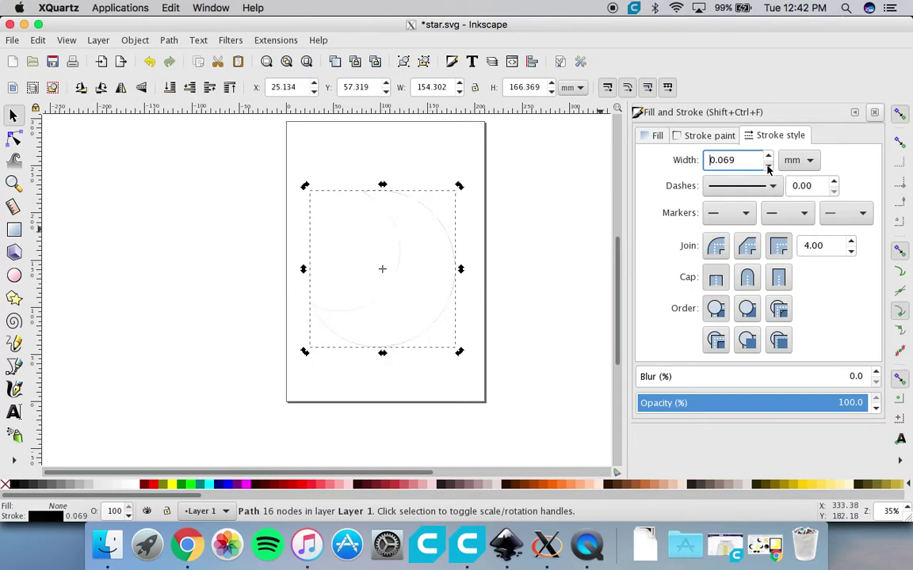
{"action": "left_click", "coordinate": [768, 157]}
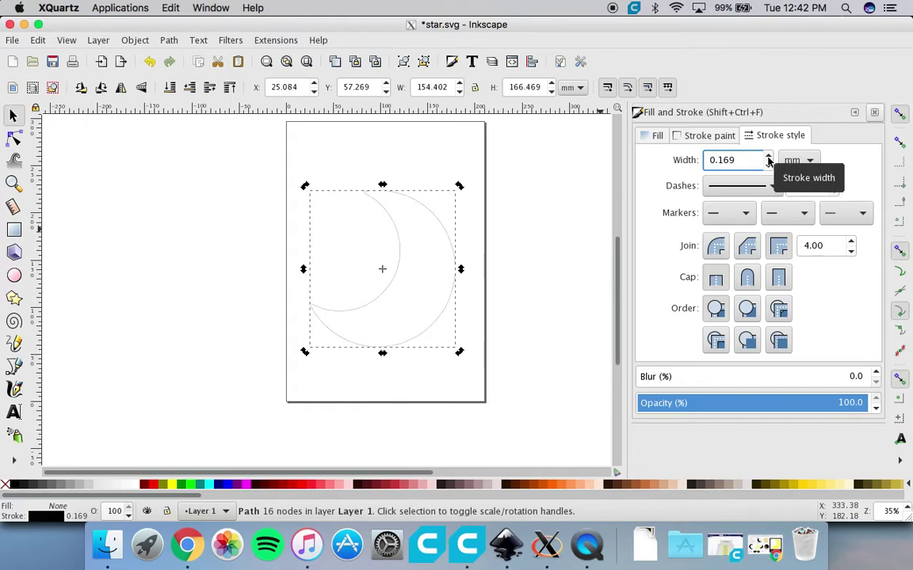
{"action": "left_click", "coordinate": [768, 157]}
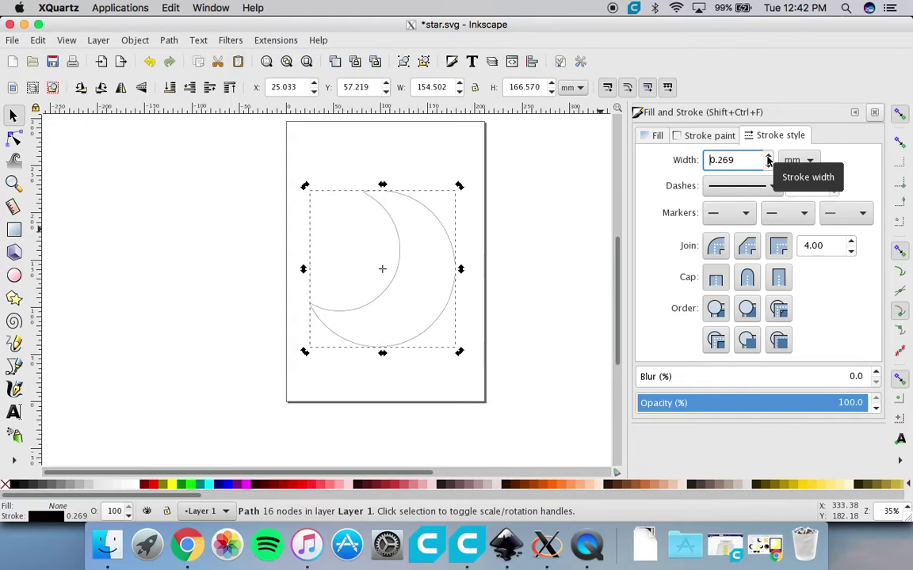
{"action": "left_click", "coordinate": [767, 157]}
{"action": "left_click", "coordinate": [768, 156]}
{"action": "left_click", "coordinate": [768, 157]}
{"action": "left_click", "coordinate": [768, 156]}
{"action": "left_click", "coordinate": [767, 157]}
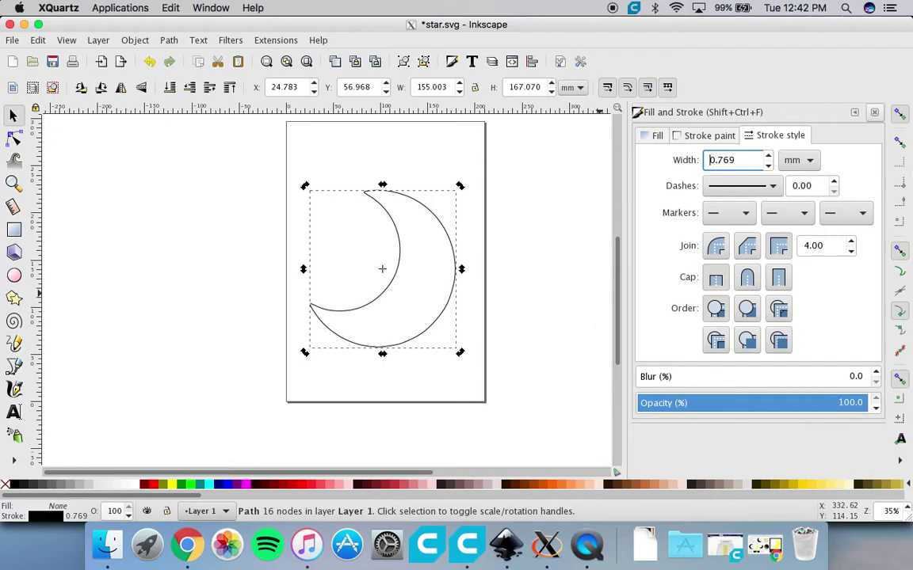
Close the Fill and Stroke settings and delete the original moon image beside the page.
{"action": "left_click", "coordinate": [877, 113]}
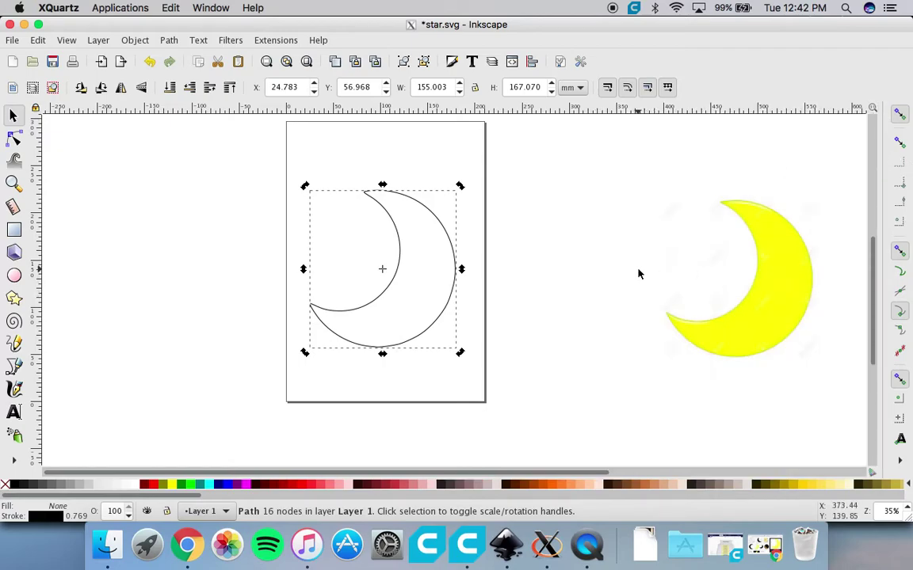
{"action": "left_click", "coordinate": [744, 322]}
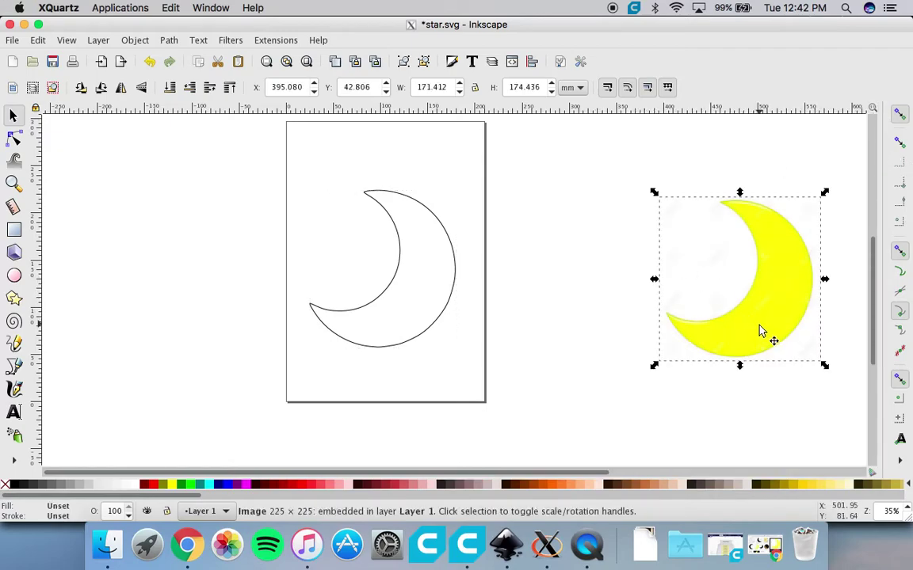
{"action": "key", "text": "Delete"}
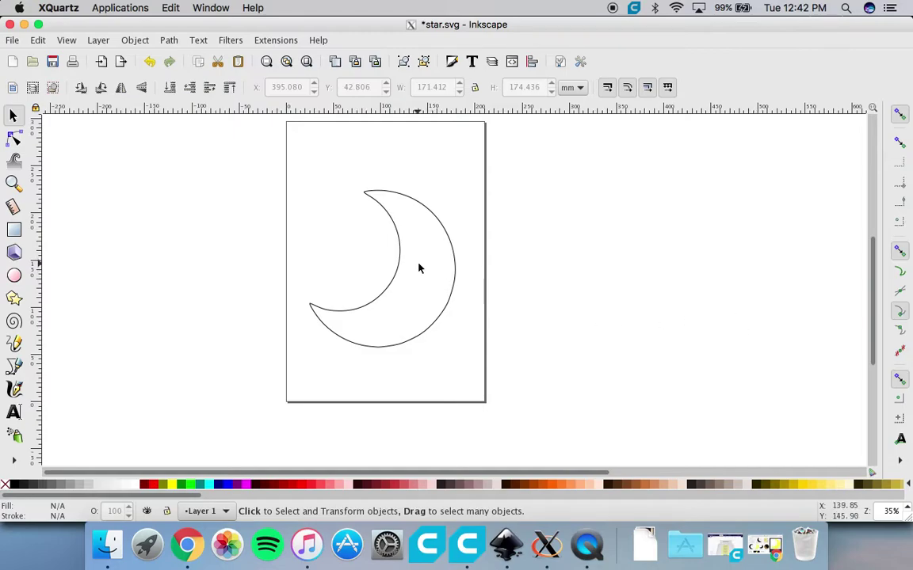
{"action": "left_click", "coordinate": [398, 254]}
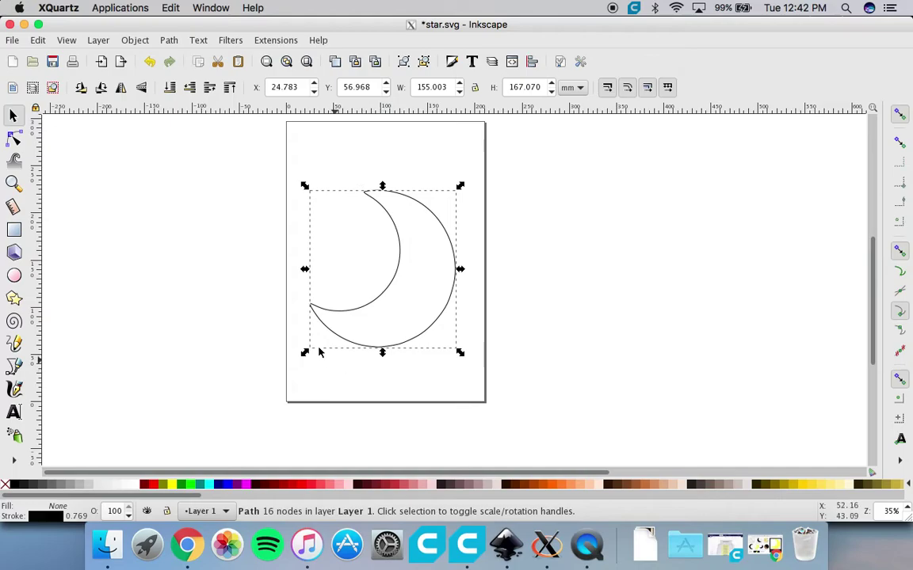
{"action": "left_click", "coordinate": [170, 42]}
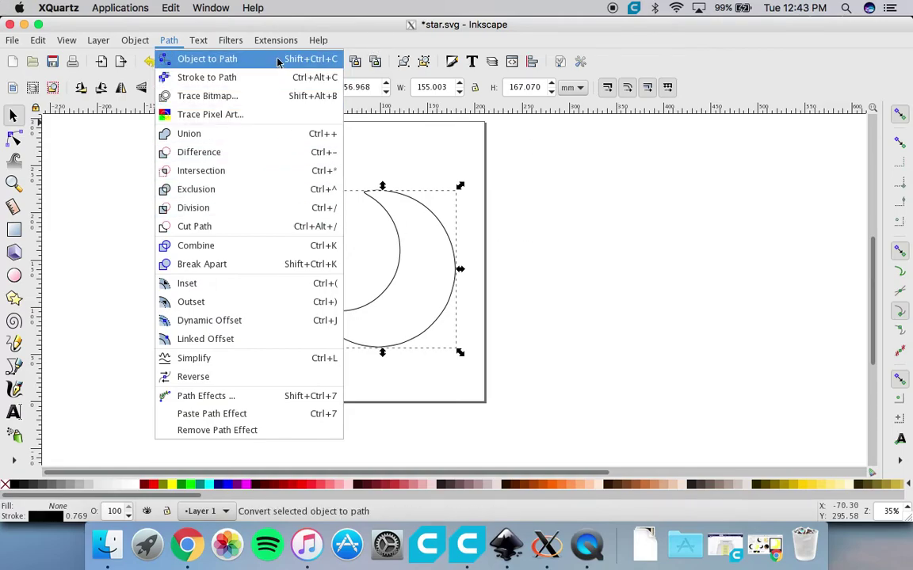
{"action": "left_click", "coordinate": [423, 123]}
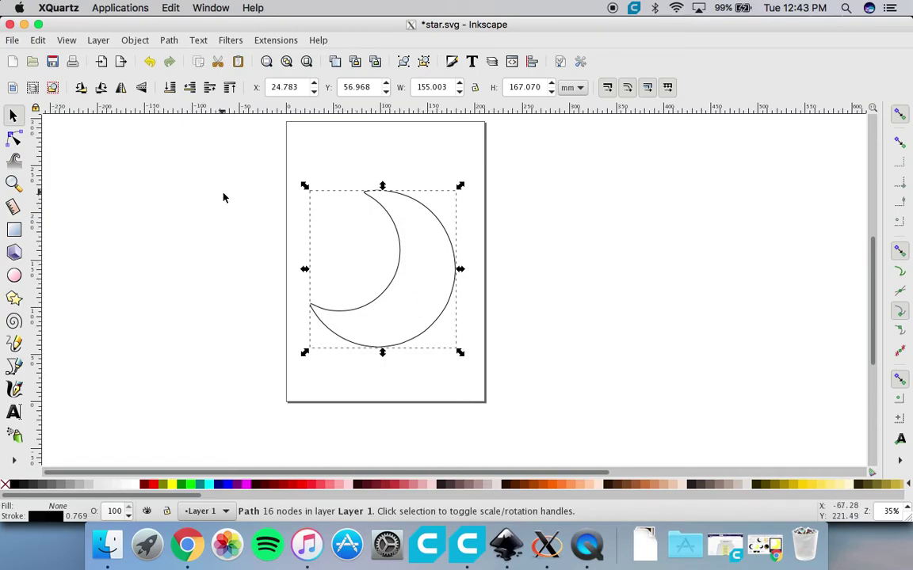
Apply Object to Path to the selected moon outline and clear the selection.
{"action": "left_click", "coordinate": [170, 41]}
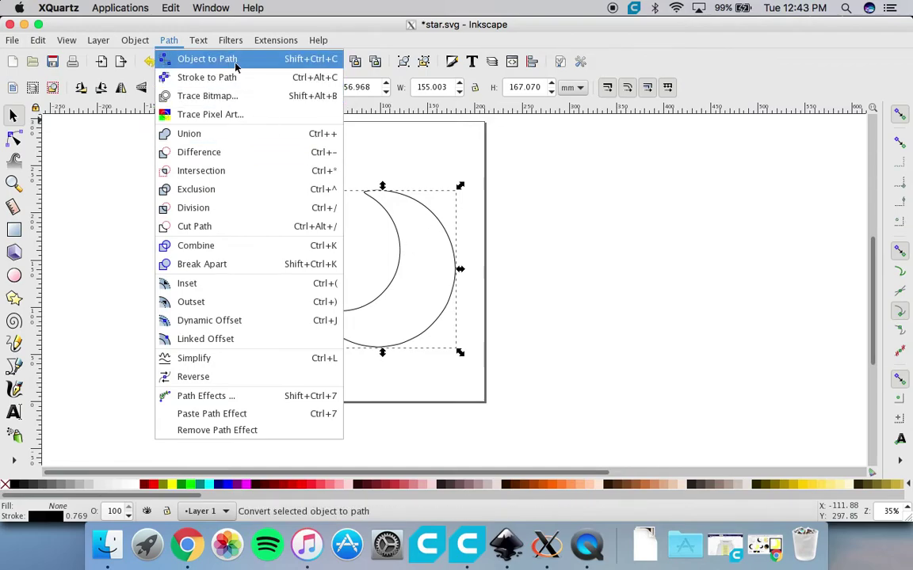
{"action": "left_click", "coordinate": [208, 58]}
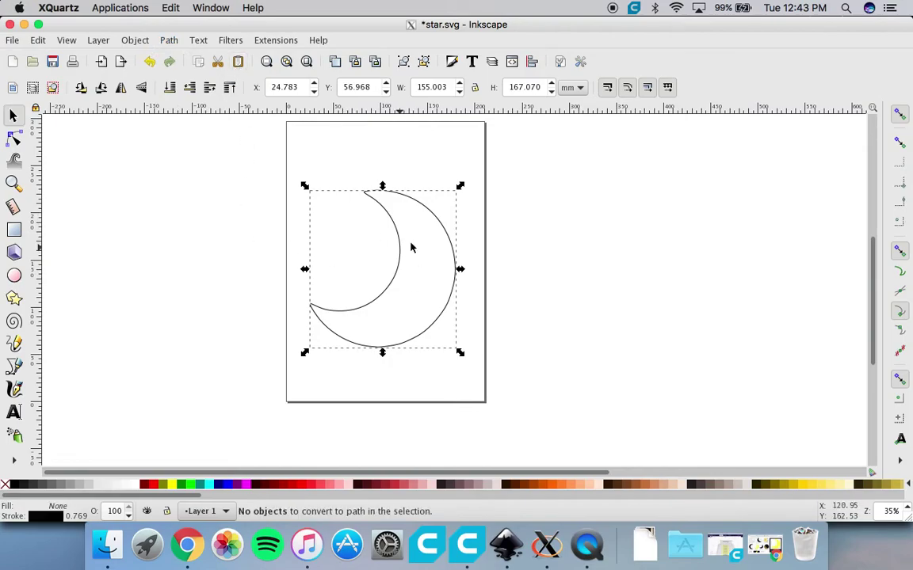
{"action": "left_click", "coordinate": [244, 293]}
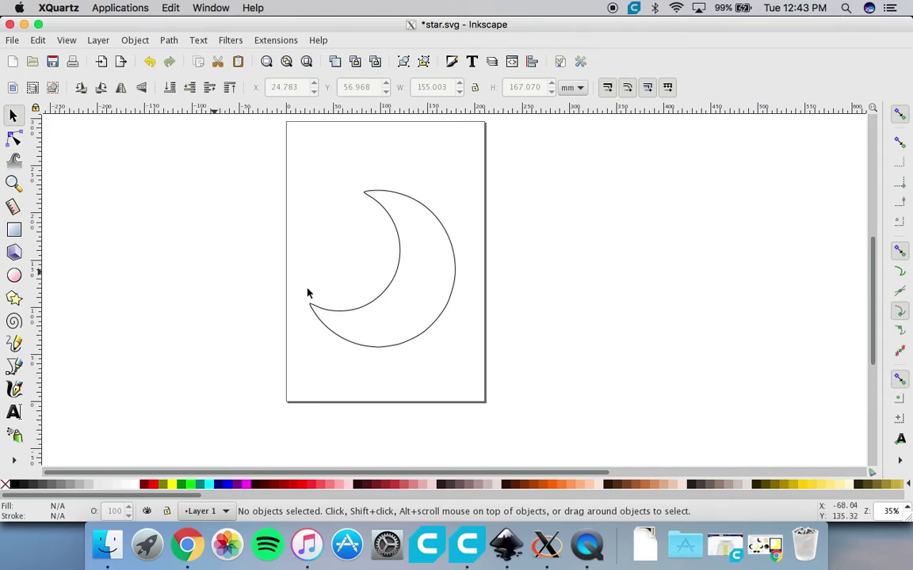
Save the document as a new Inkscape SVG file named moon.svg in the Desktop folder.
{"action": "left_click", "coordinate": [13, 40]}
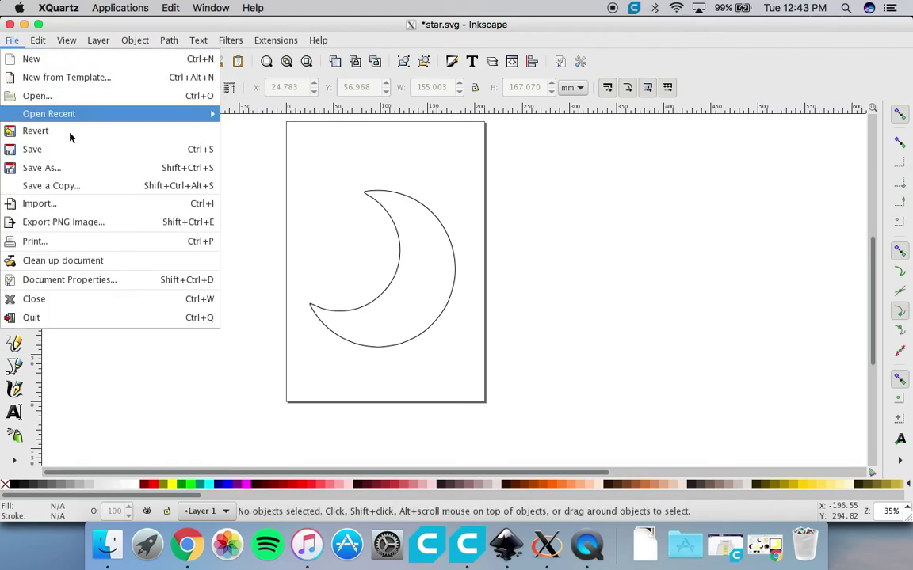
{"action": "left_click", "coordinate": [73, 168]}
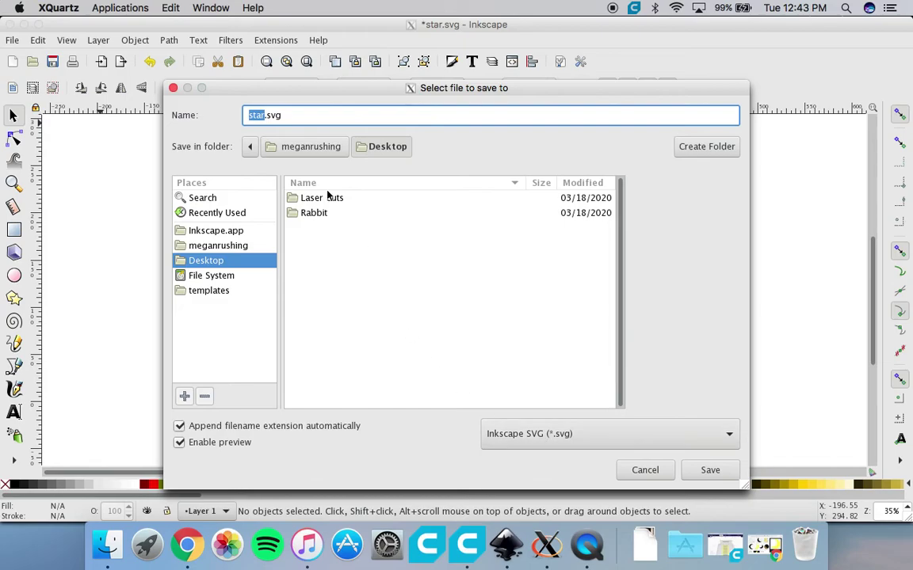
{"action": "type", "text": "moon"}
{"action": "left_click", "coordinate": [707, 471]}
{"action": "left_click", "coordinate": [710, 472]}
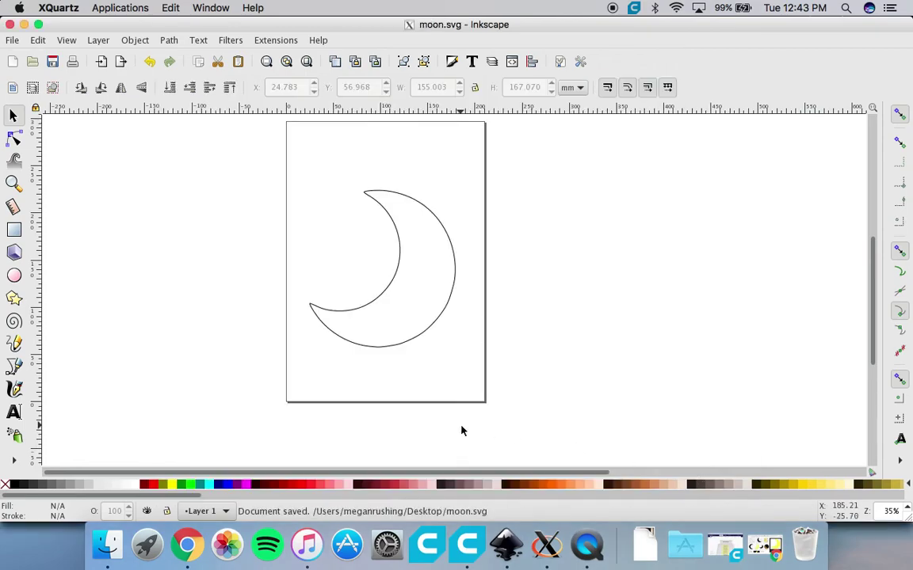
Move the moon outline slightly left and up on the page, to about X 18.7 mm, Y 59.2 mm.
{"action": "mouse_move", "coordinate": [424, 333]}
{"action": "left_mouse_down"}
{"action": "mouse_move", "coordinate": [403, 332]}
{"action": "mouse_move", "coordinate": [418, 332]}
{"action": "left_mouse_up"}
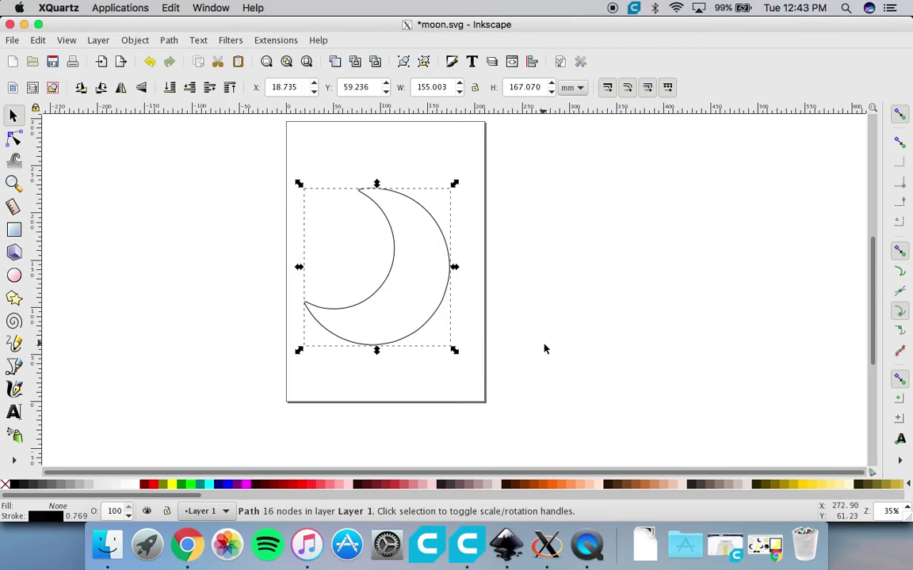